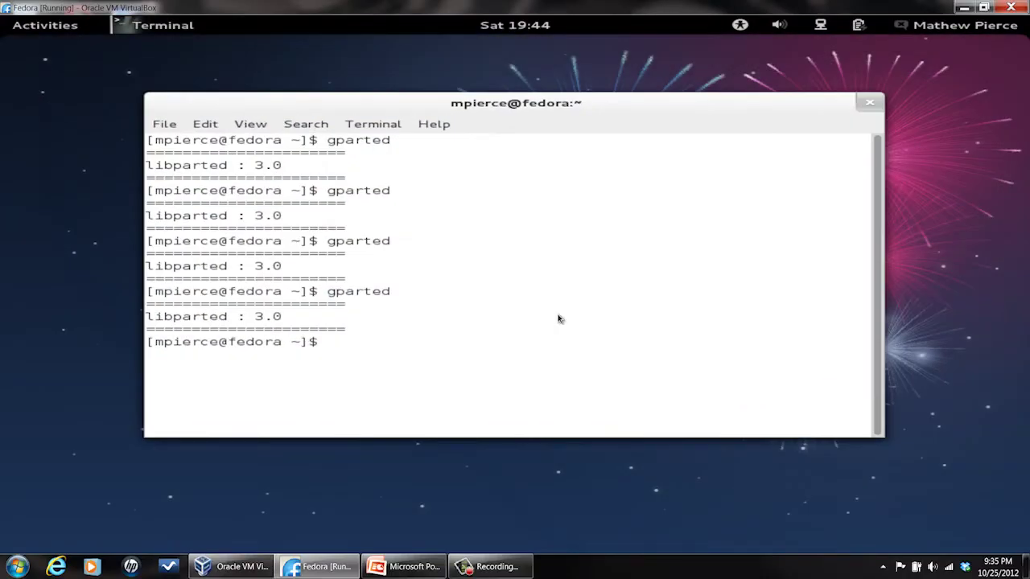
text(yum install gparted)
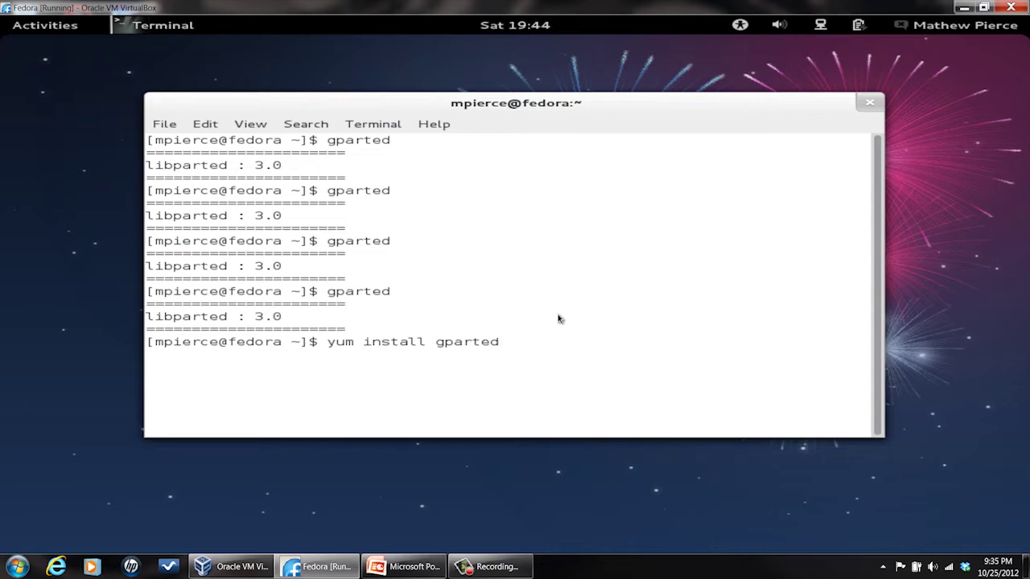
key(BackSpace)
key(BackSpace)
key(BackSpace)
key(BackSpace)
key(BackSpace)
key(BackSpace)
key(BackSpace)
key(BackSpace)
key(BackSpace)
key(BackSpace)
key(BackSpace)
key(BackSpace)
key(BackSpace)
key(BackSpace)
key(BackSpace)
key(BackSpace)
key(BackSpace)
key(BackSpace)
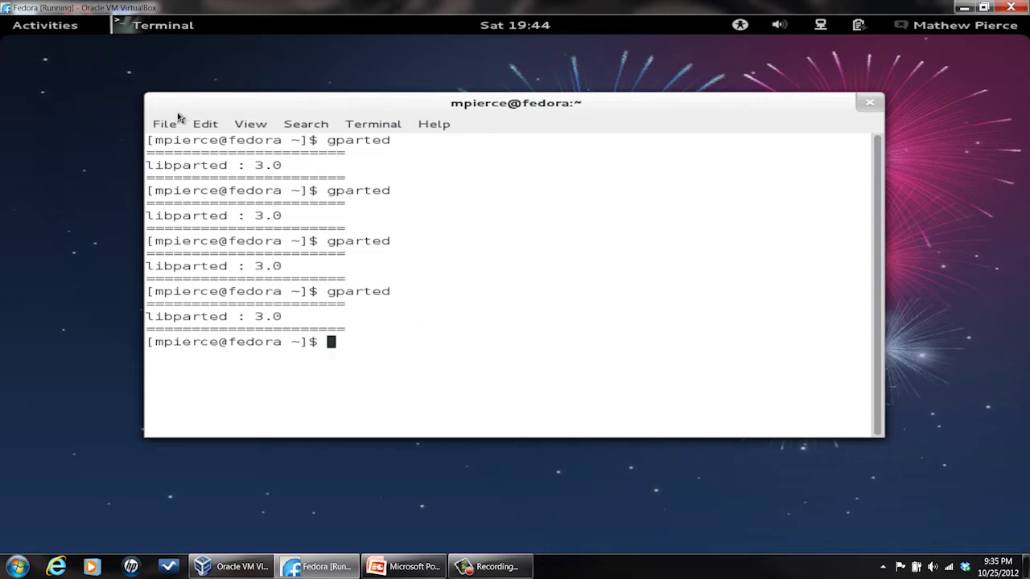
Look up GParted among the System Tools applications and return to the terminal window
click(66, 28)
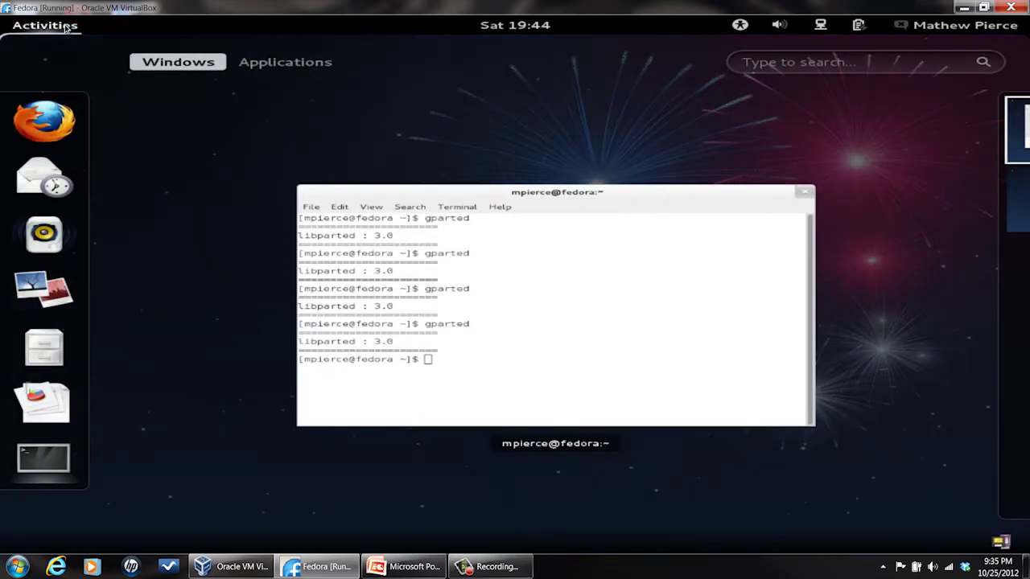
click(278, 64)
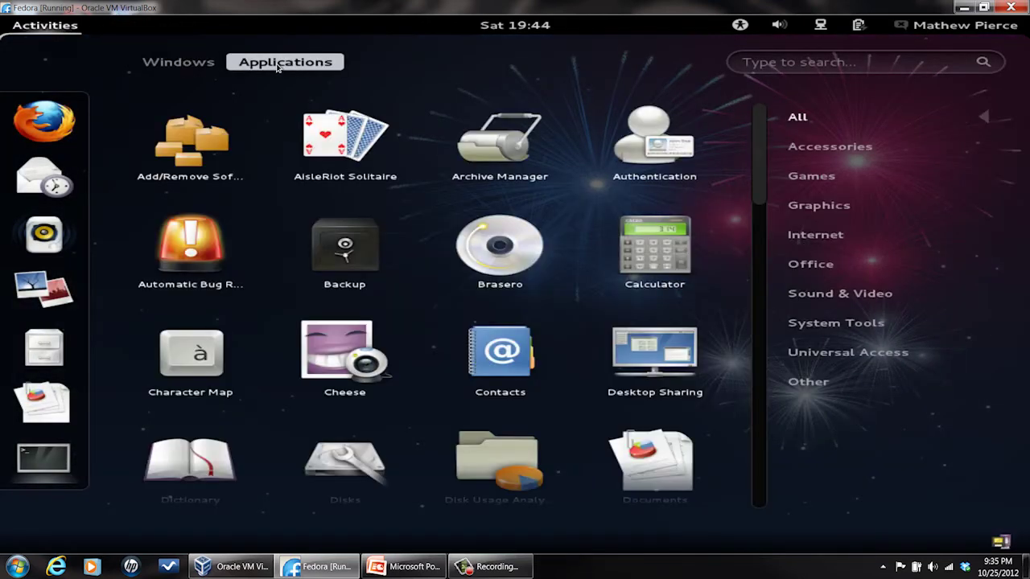
click(809, 326)
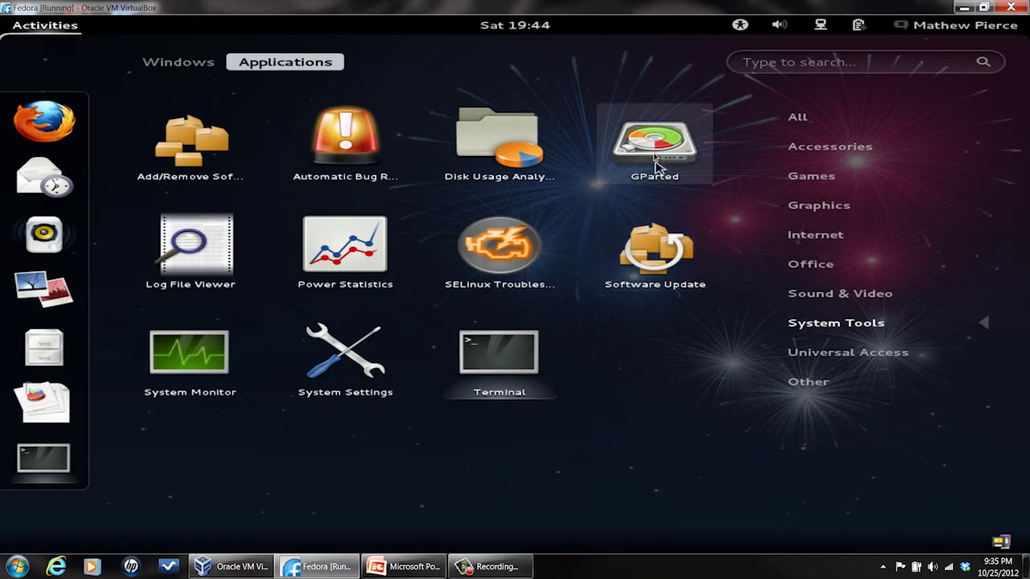
click(181, 64)
click(563, 316)
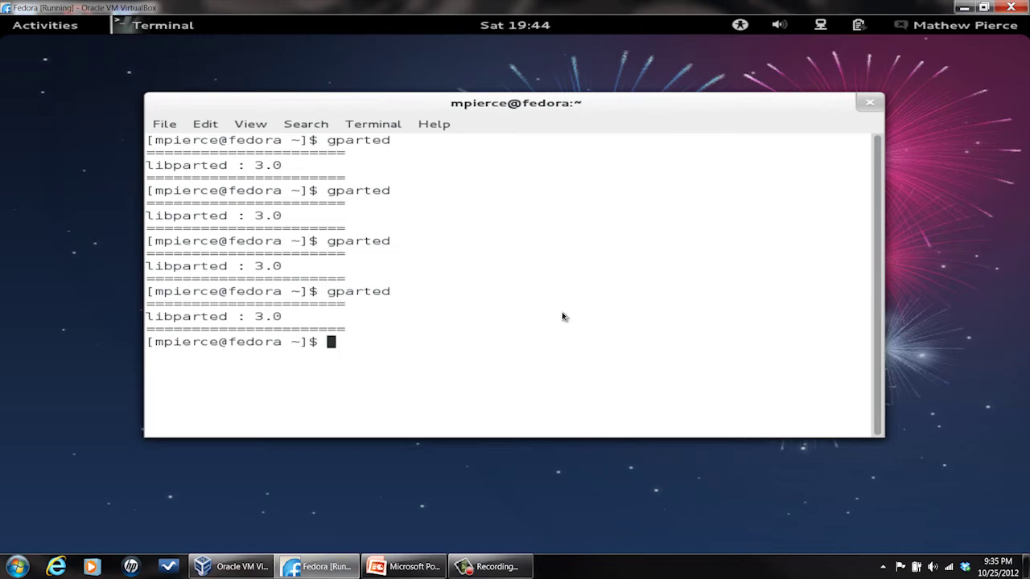
Run gparted from the terminal, authenticating with the root password
key(Up)
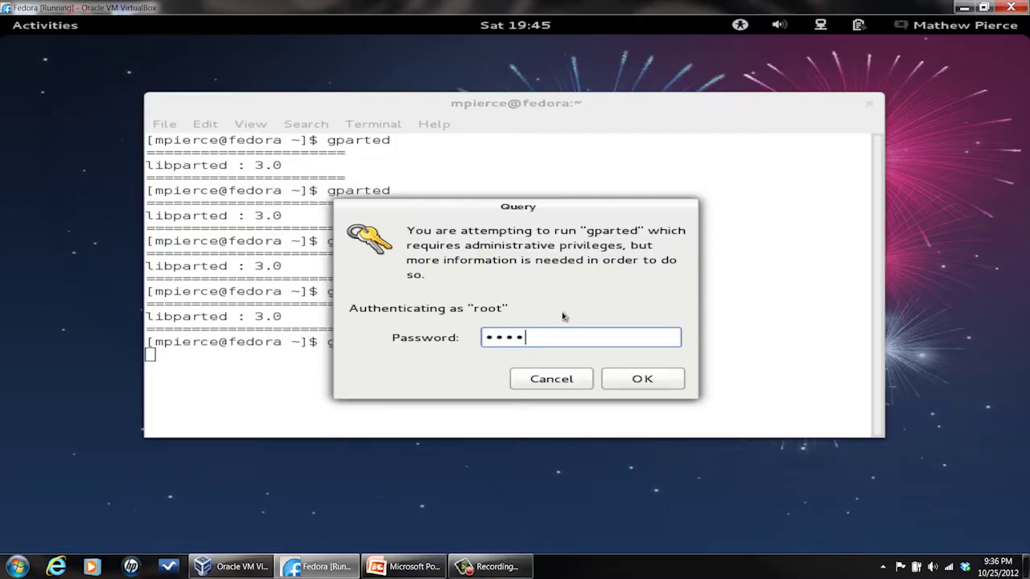
key(Return)
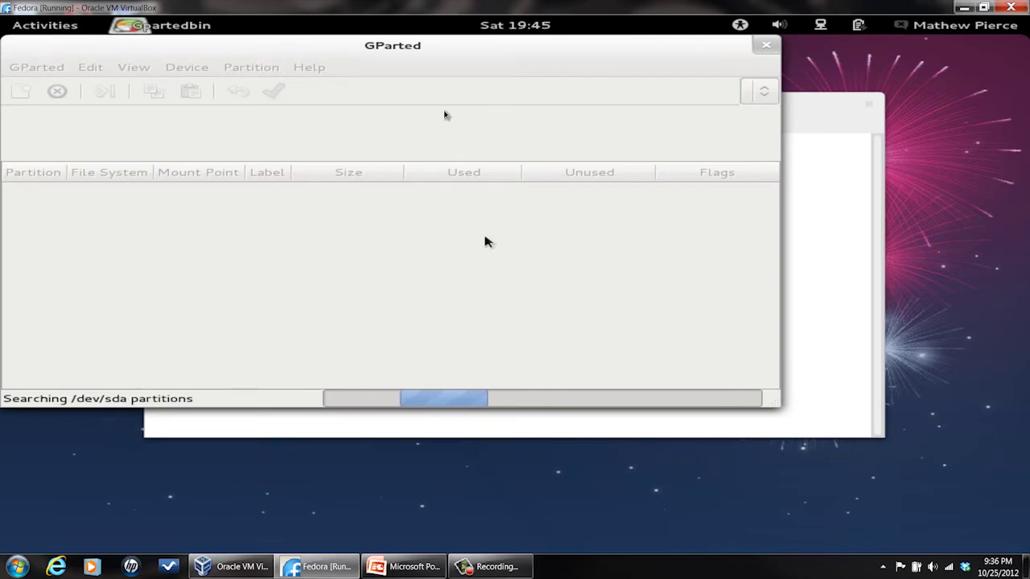
drag(408, 55, 503, 80)
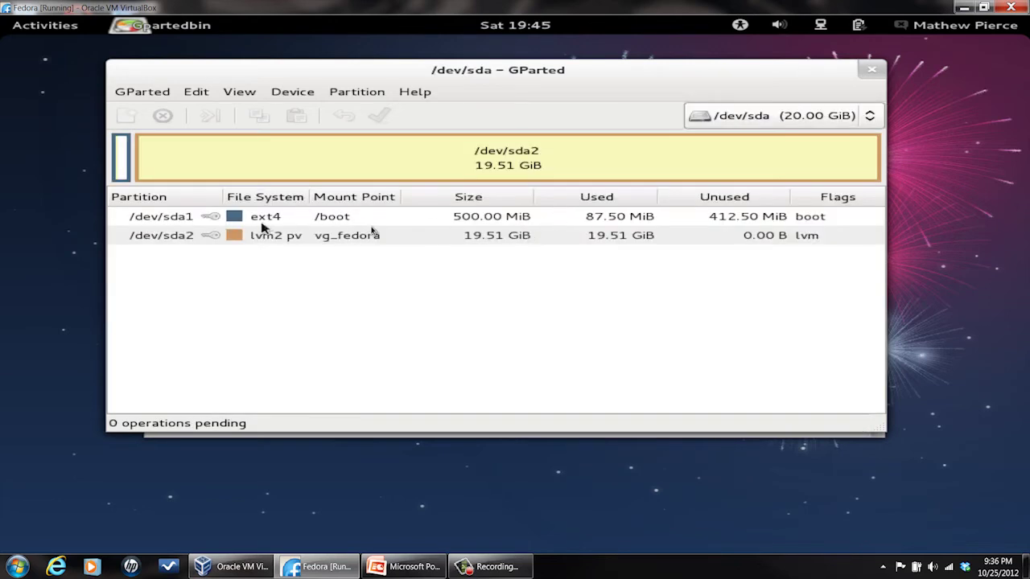
View the partitions of the /dev/sdb device and return to those of /dev/sda
click(760, 114)
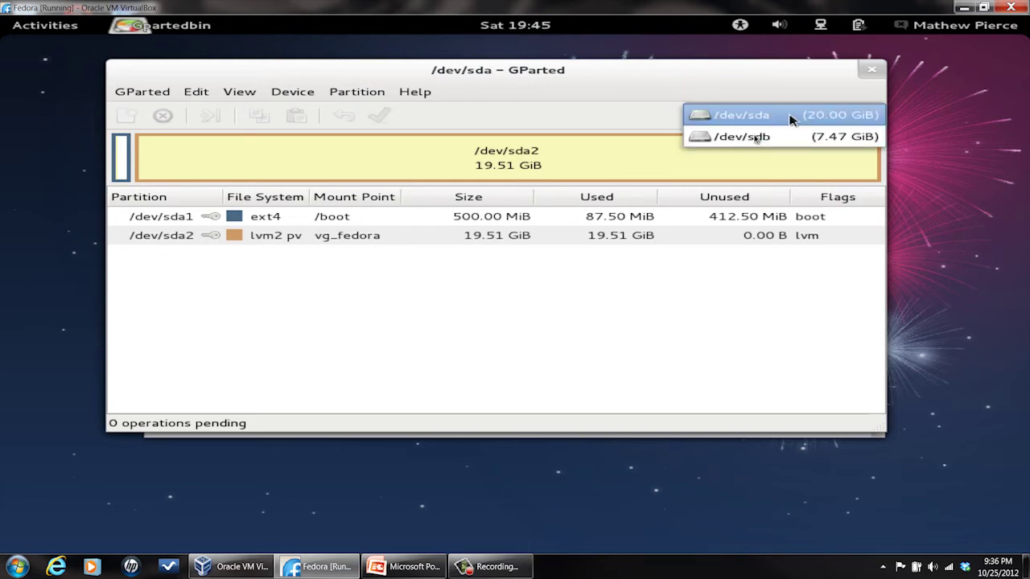
click(737, 139)
click(770, 117)
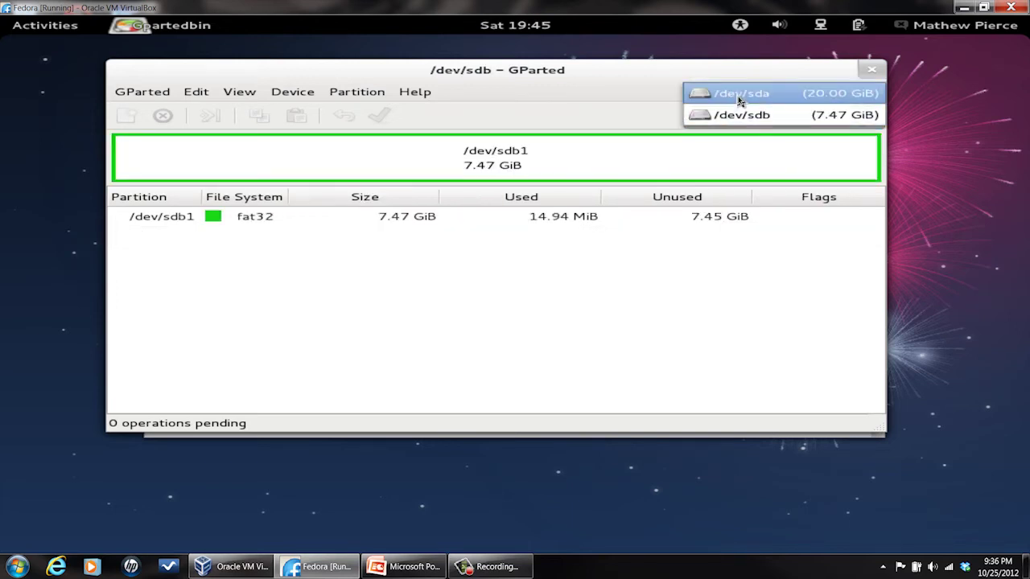
click(744, 98)
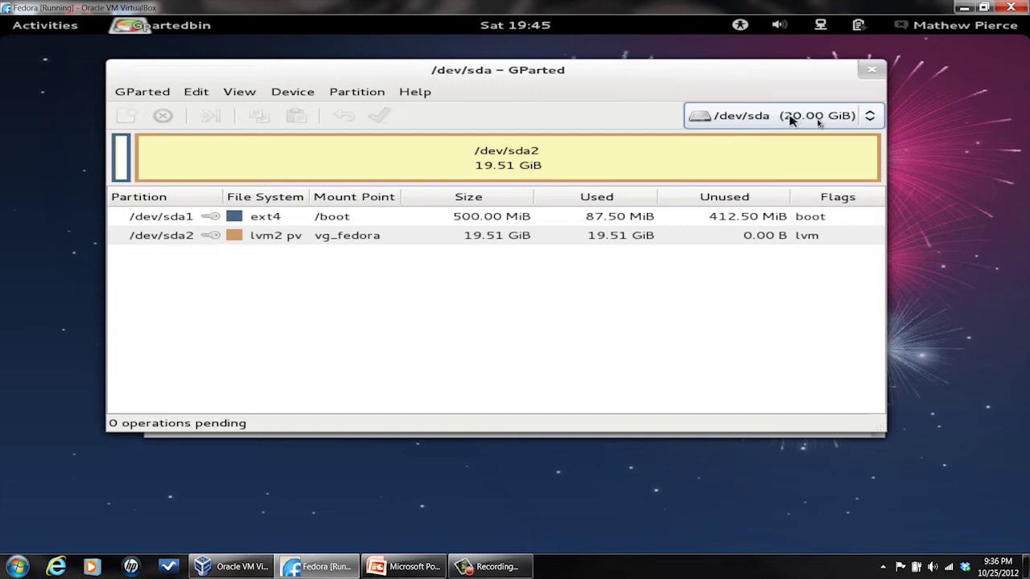
Queue a format of the /dev/sdb1 partition on the /dev/sdb device to fat32
click(869, 121)
click(757, 136)
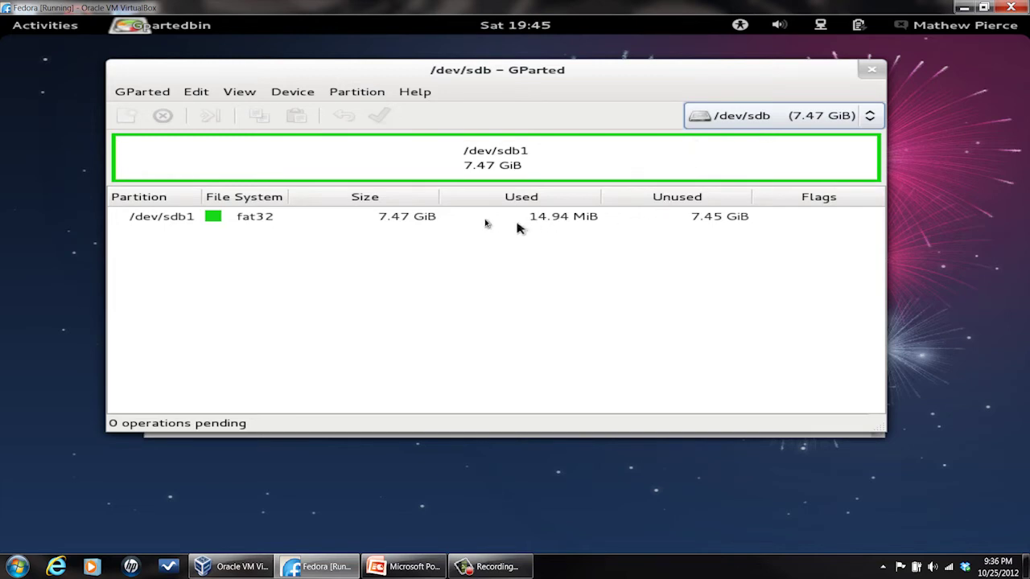
click(348, 94)
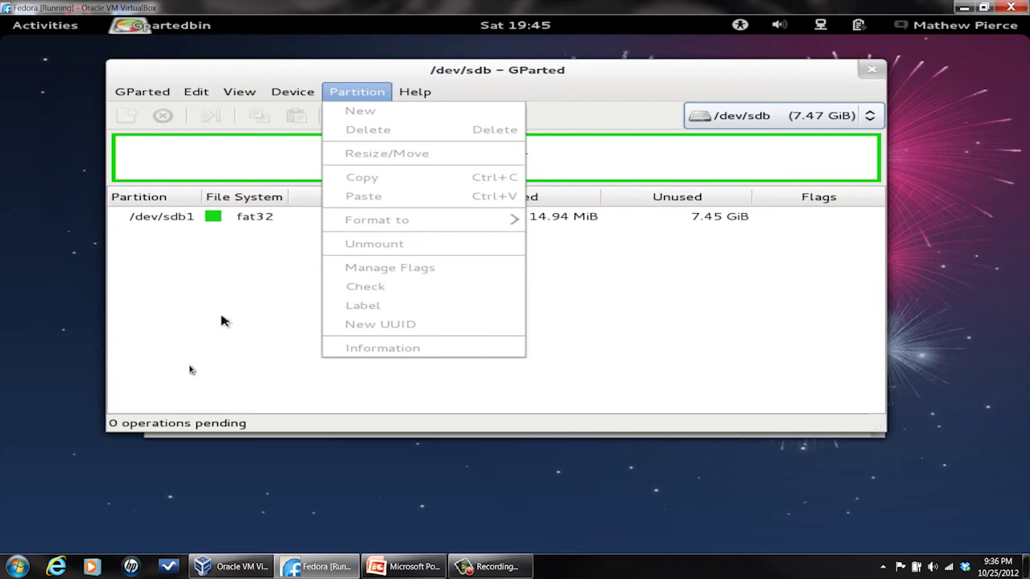
click(161, 237)
click(164, 215)
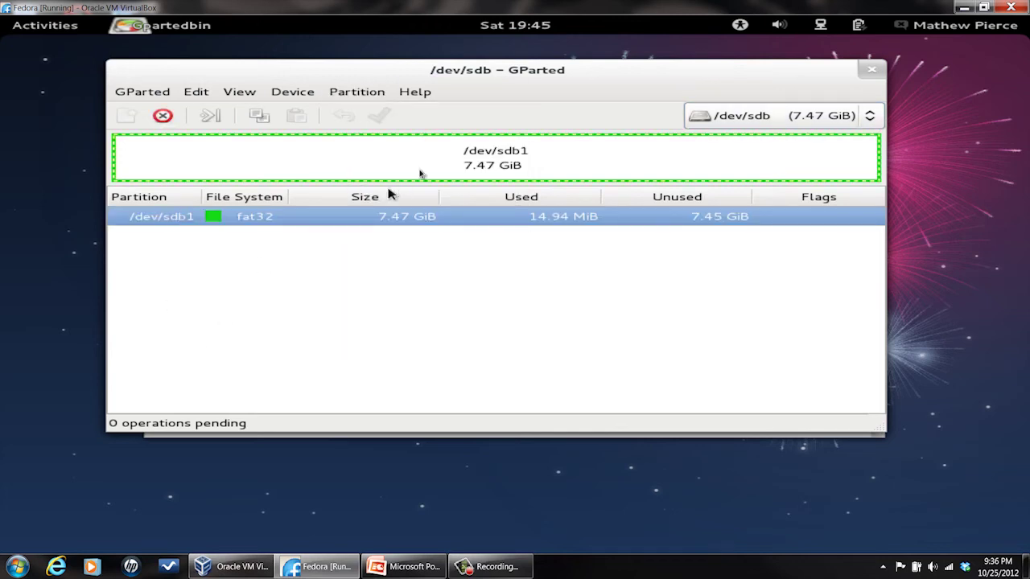
click(361, 95)
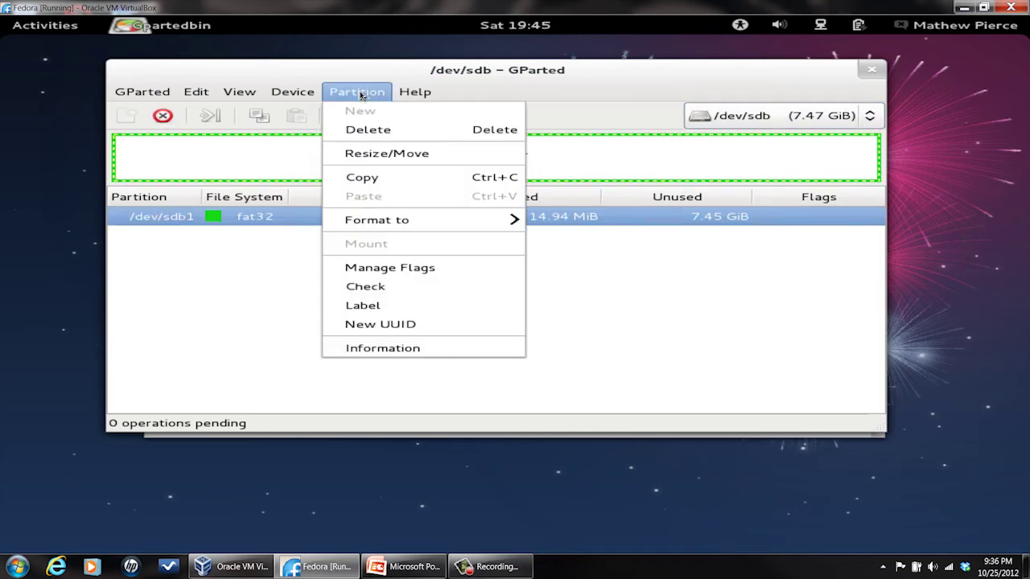
mouse_move(379, 224)
mouse_move(428, 220)
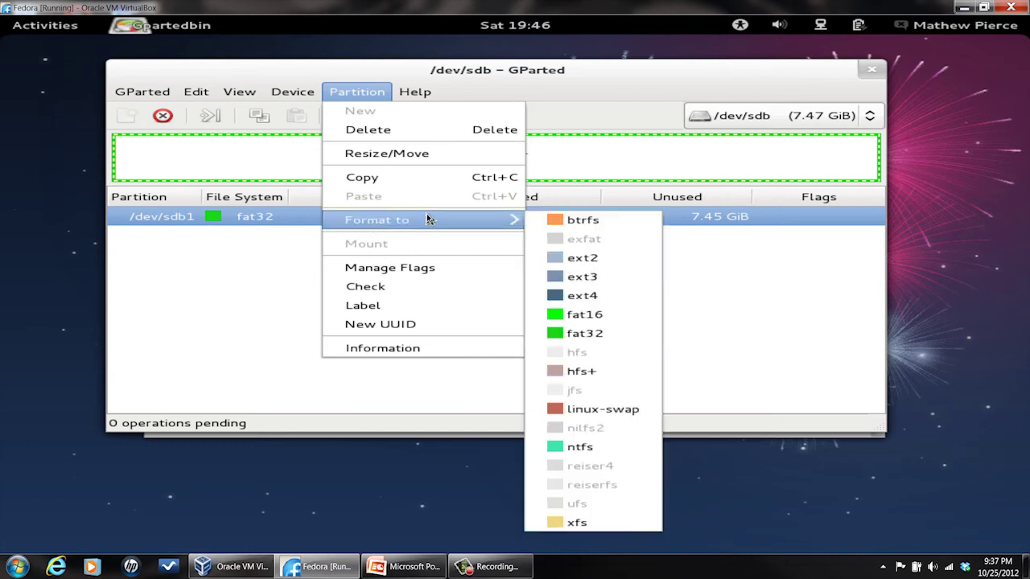
click(573, 334)
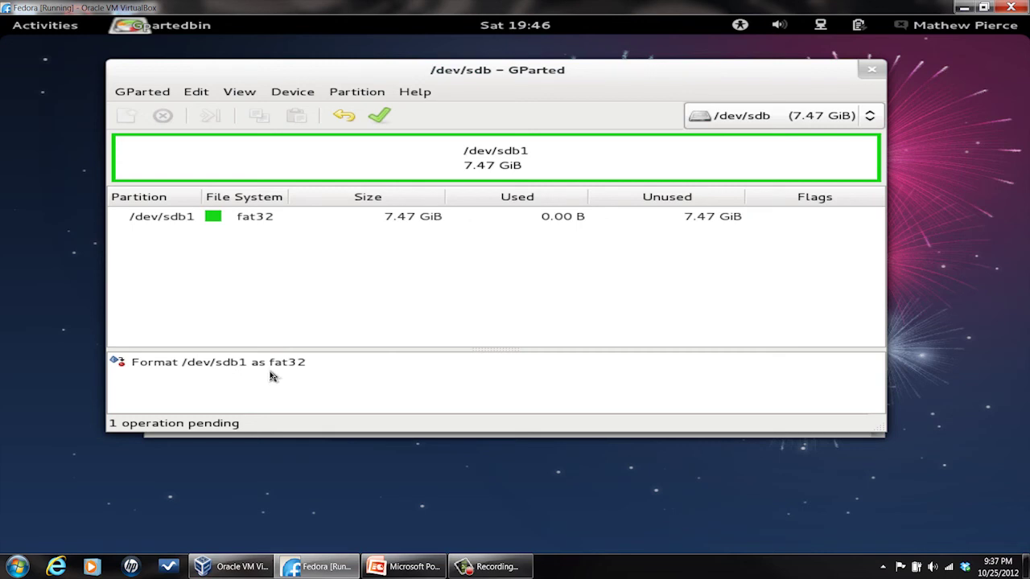
Apply the pending format operation on /dev/sdb1 and dismiss the completion dialog
click(377, 118)
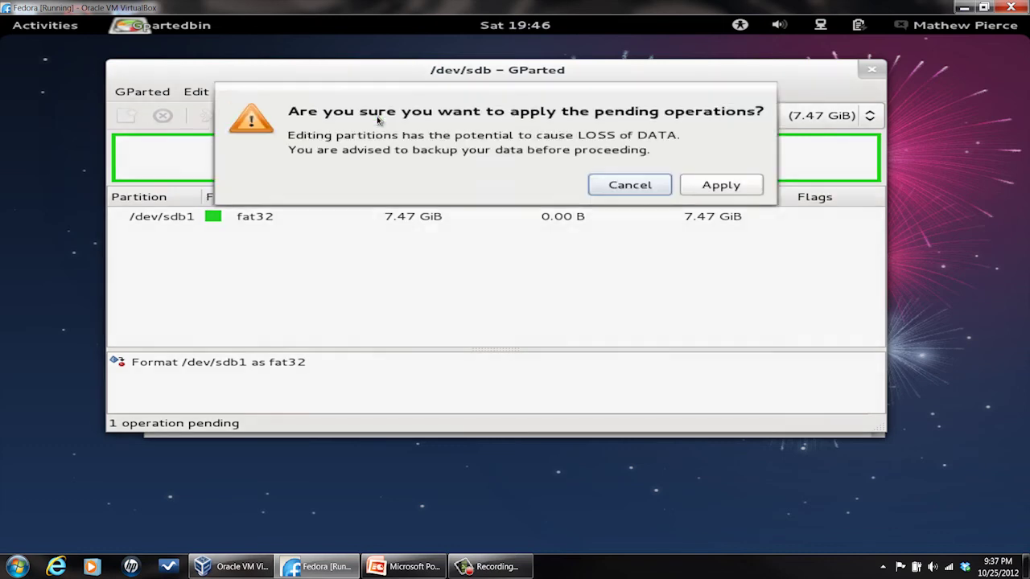
click(719, 187)
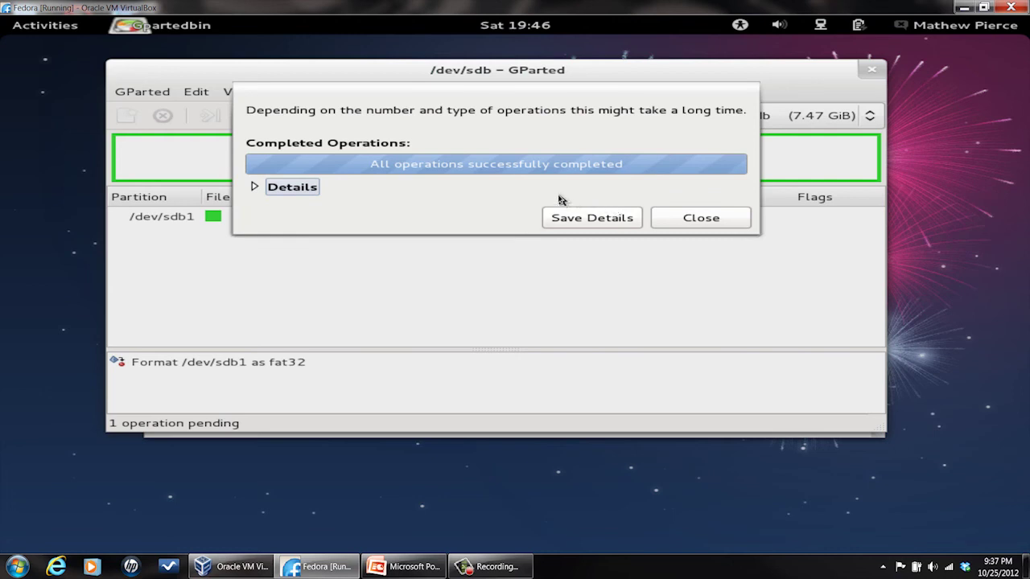
click(690, 221)
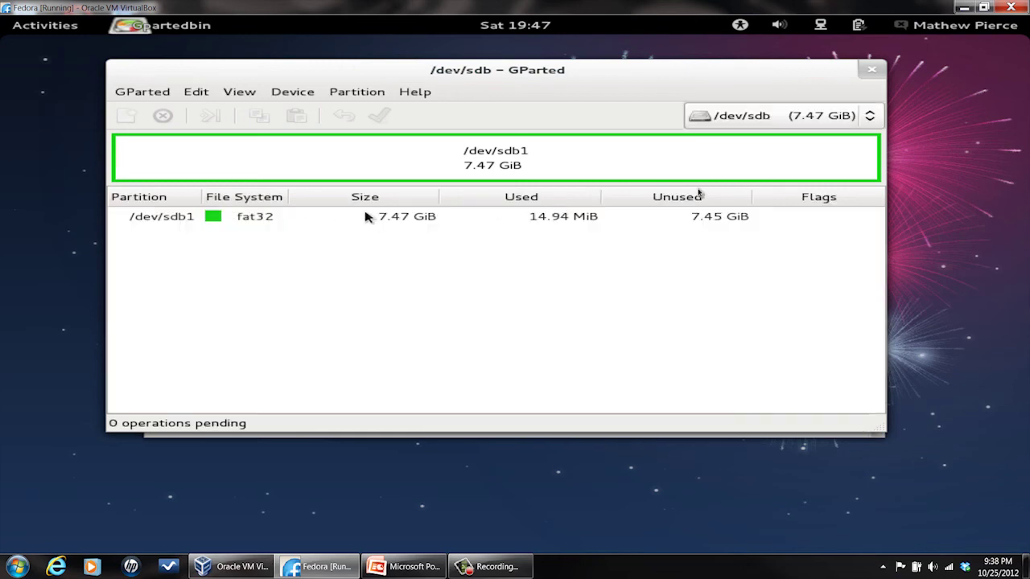
Keep /dev/sdb as the current device and select its /dev/sdb1 partition
click(870, 117)
click(790, 111)
click(757, 120)
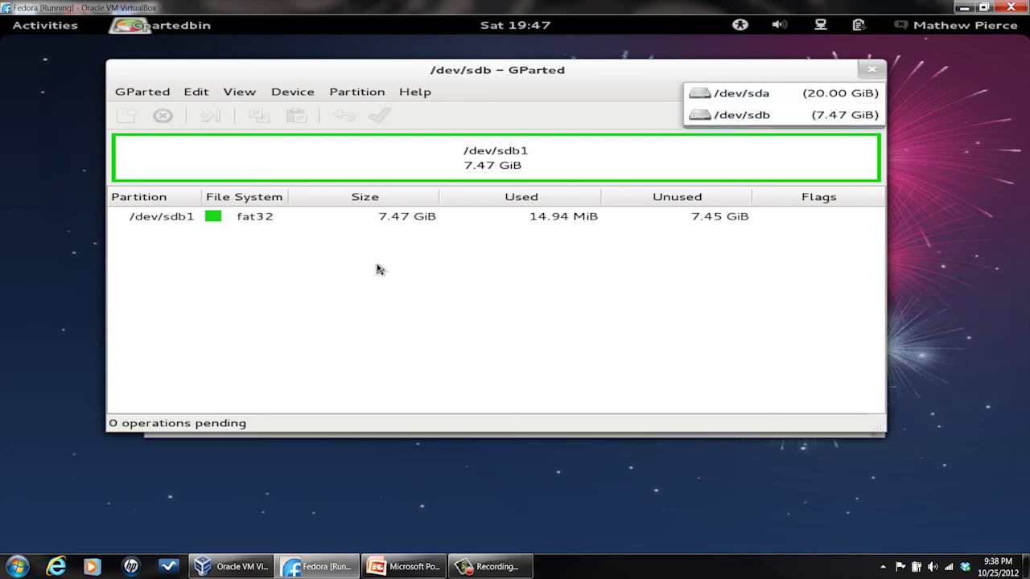
click(177, 218)
click(169, 219)
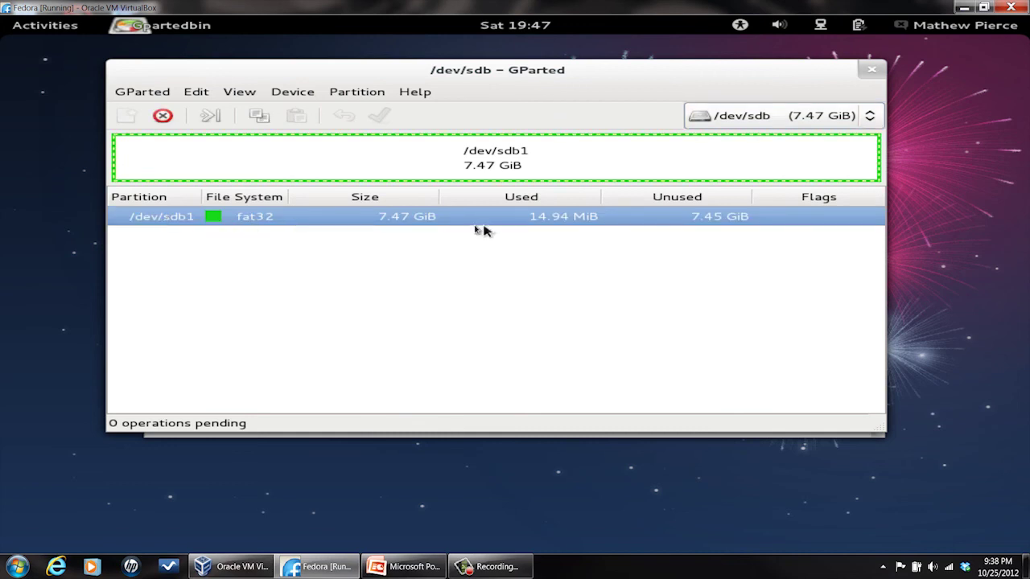